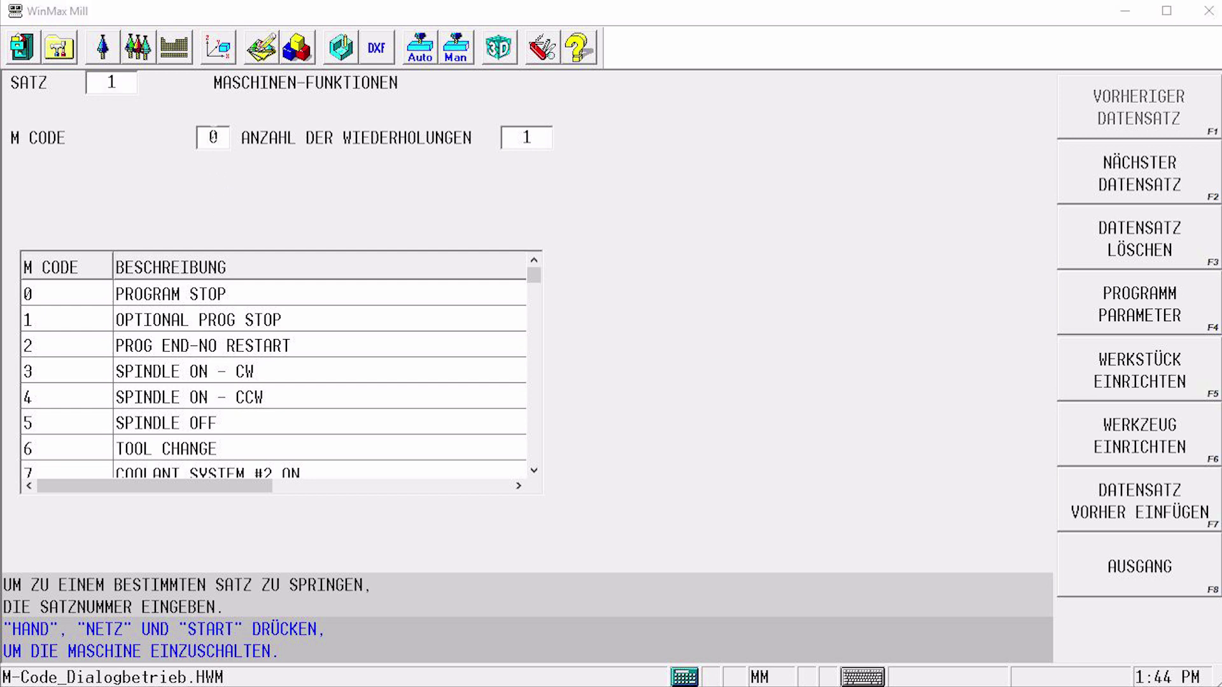
Look through the available M codes and set record 1 to M code 3, SPINDLE ON - CW.
left_click(212, 137)
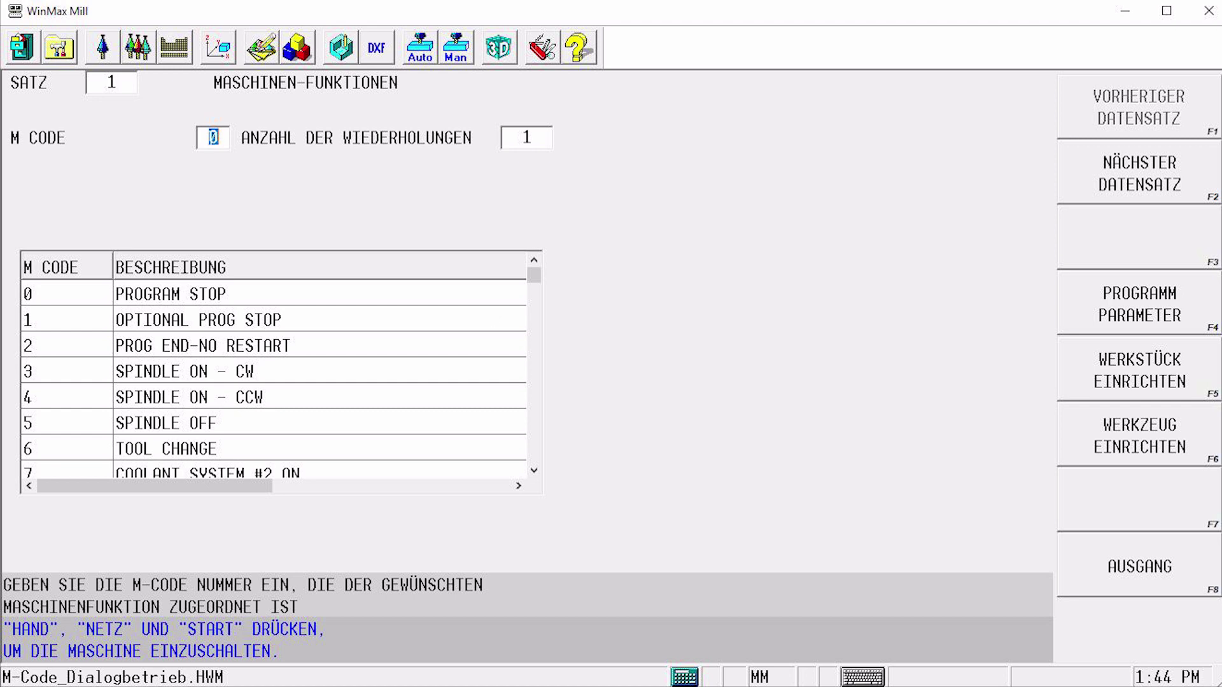
left_click(488, 313)
scroll(484, 306, "down", 5)
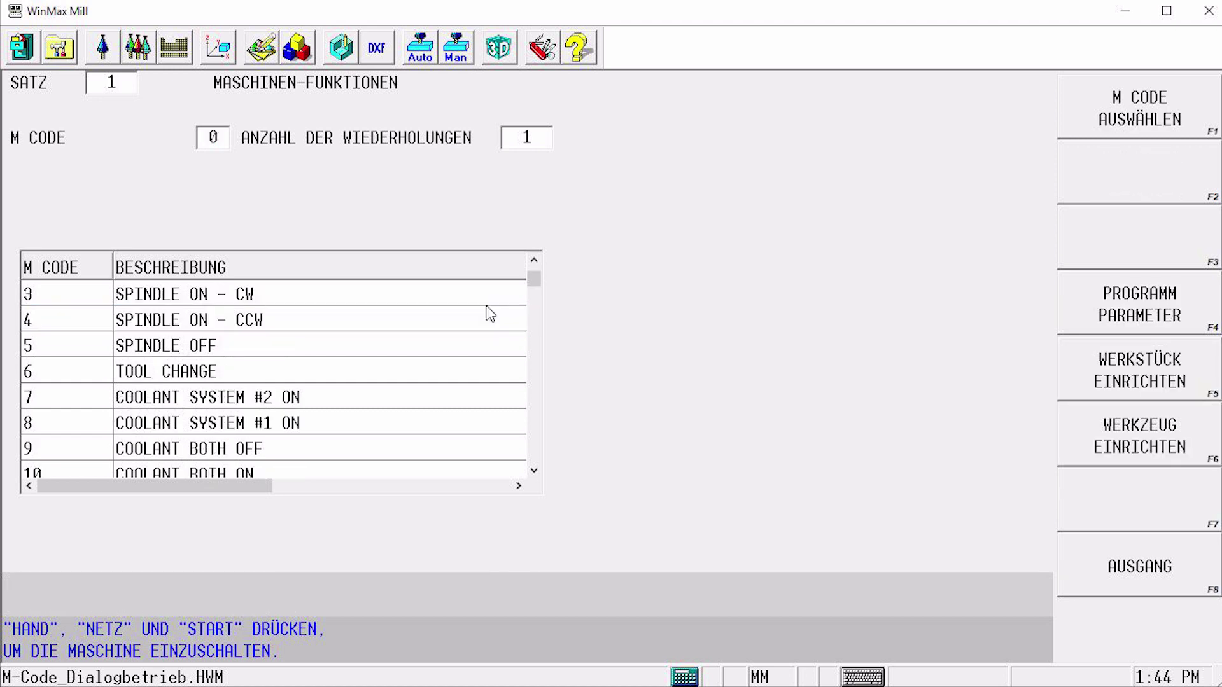
scroll(489, 312, "down", 7)
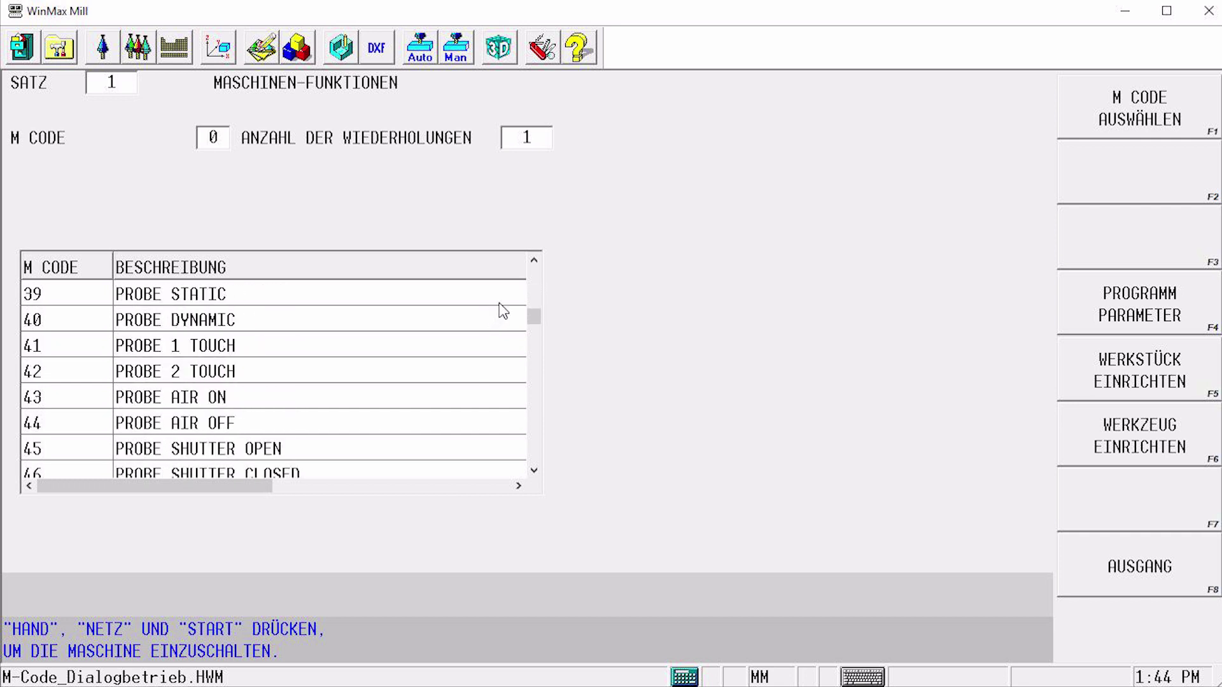
scroll(386, 369, "up", 11)
scroll(384, 353, "up", 2)
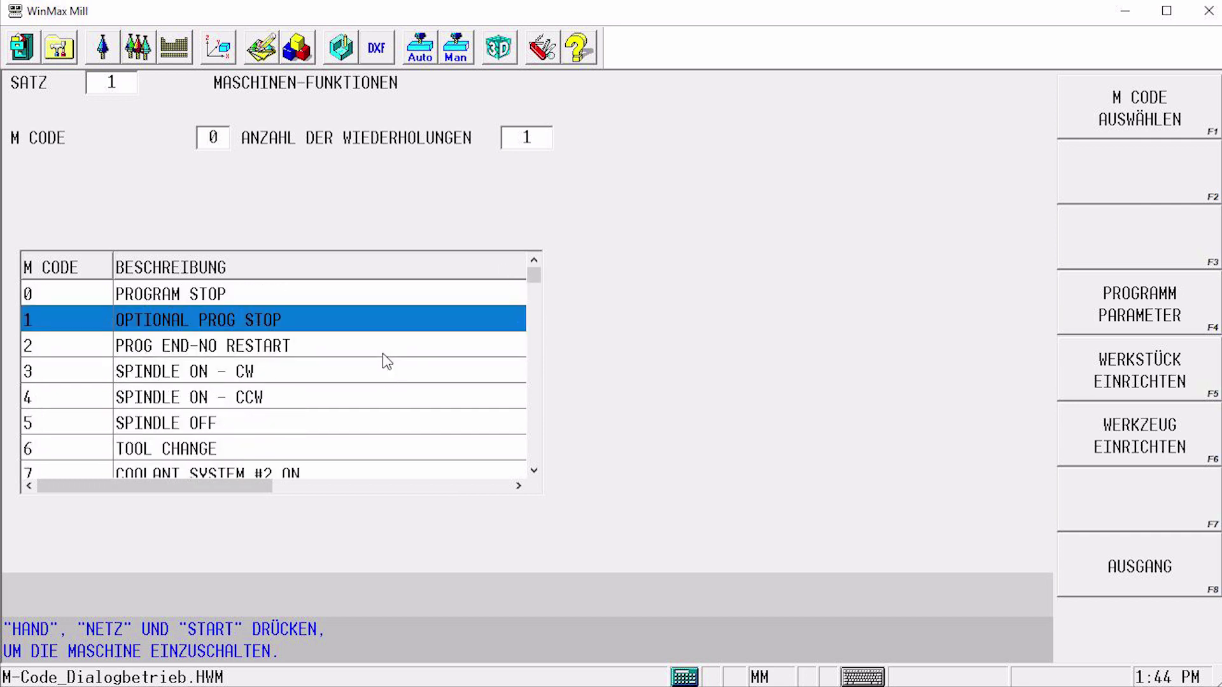
key("Return")
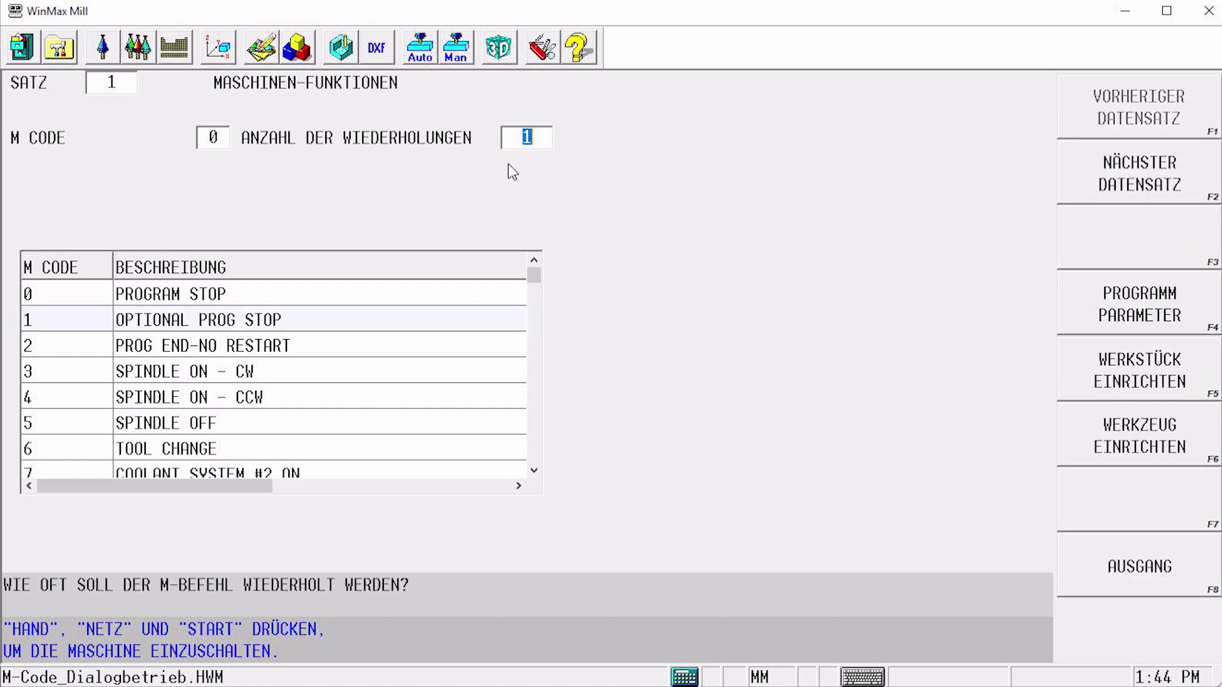
double_click(303, 371)
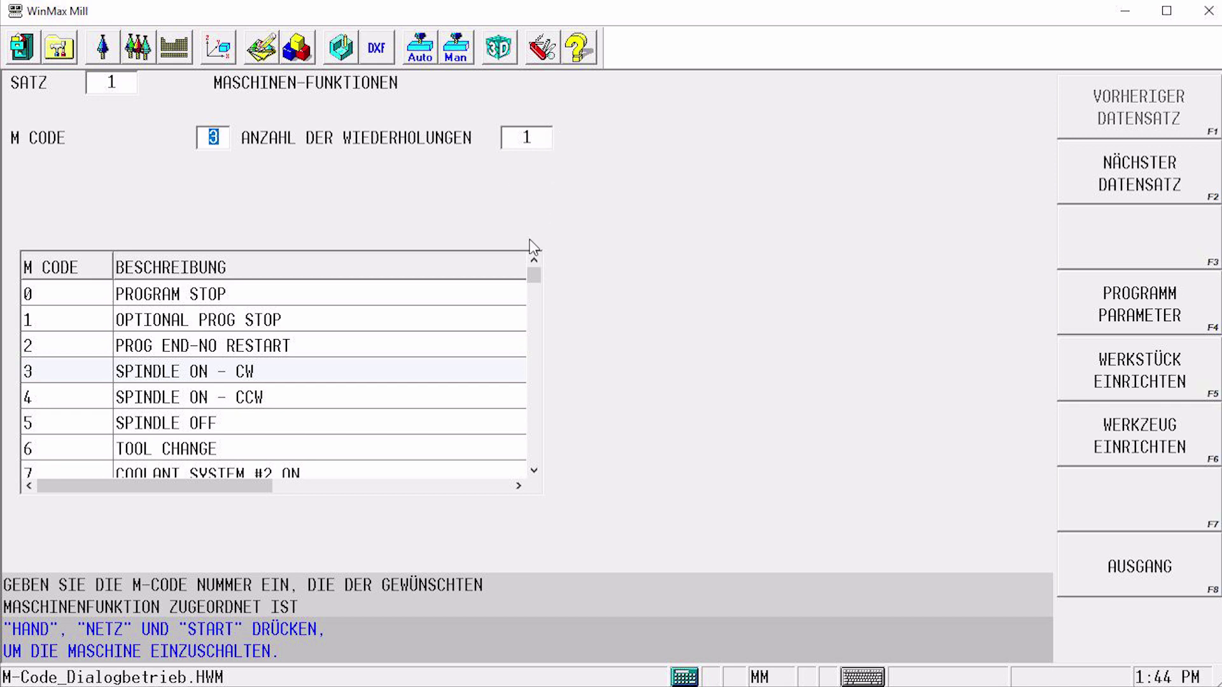
Change the M code of record 1 to 6, TOOL CHANGE, and go to its number of repetitions.
double_click(215, 442)
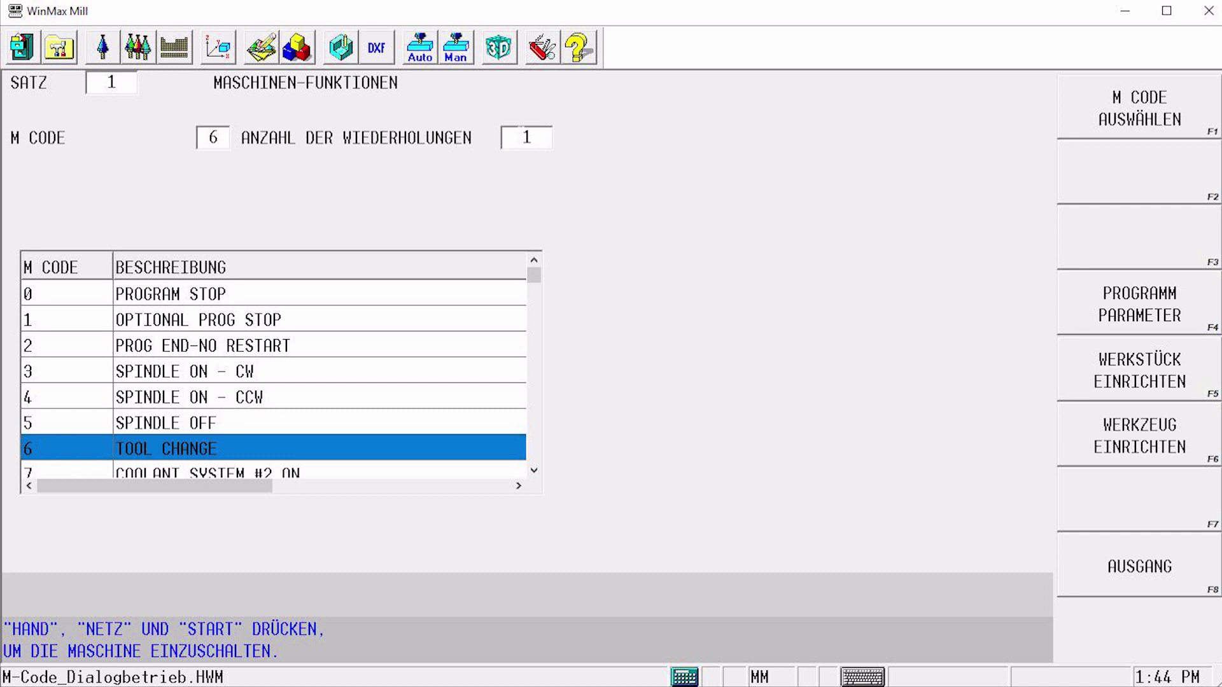
left_click(526, 138)
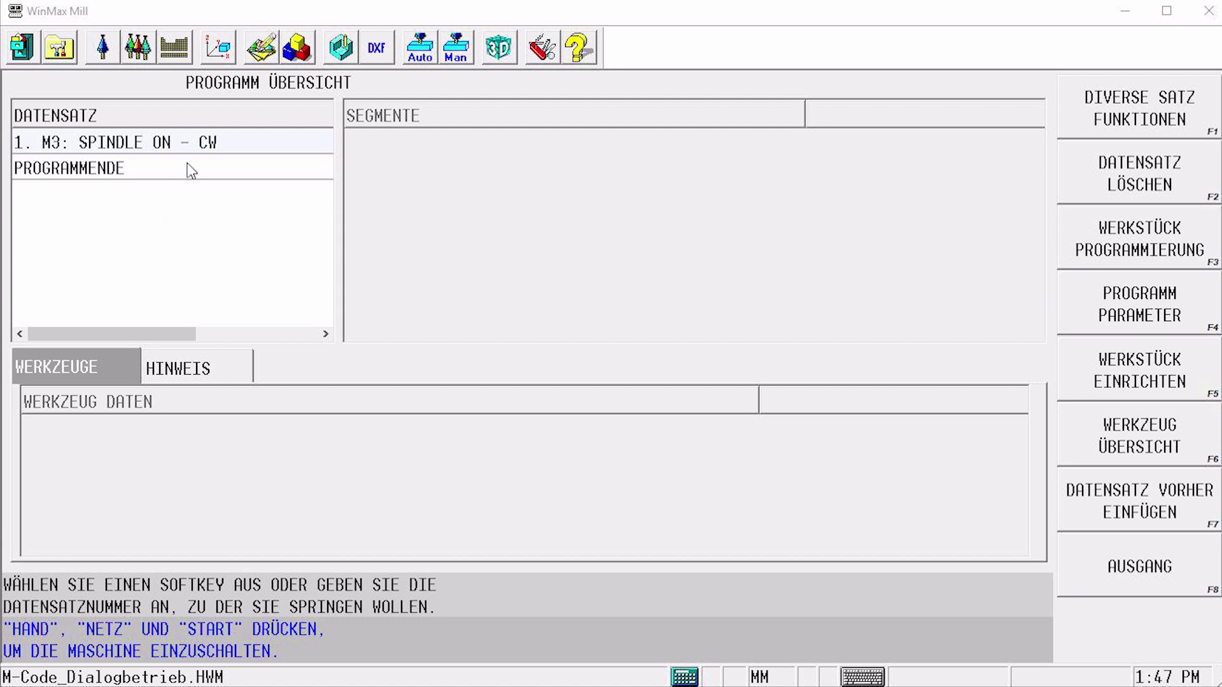
Open the M3 spindle record from the program overview and examine the codes for AUX OUTPUT #1 to #4.
left_click(200, 143)
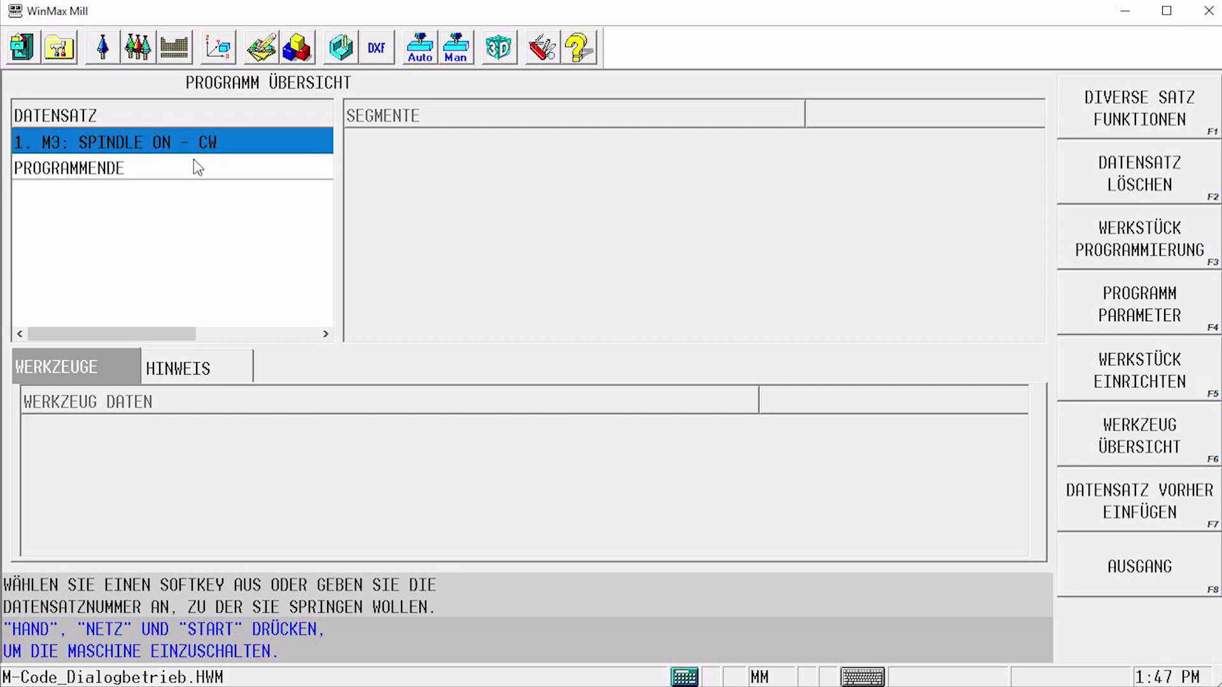
double_click(201, 144)
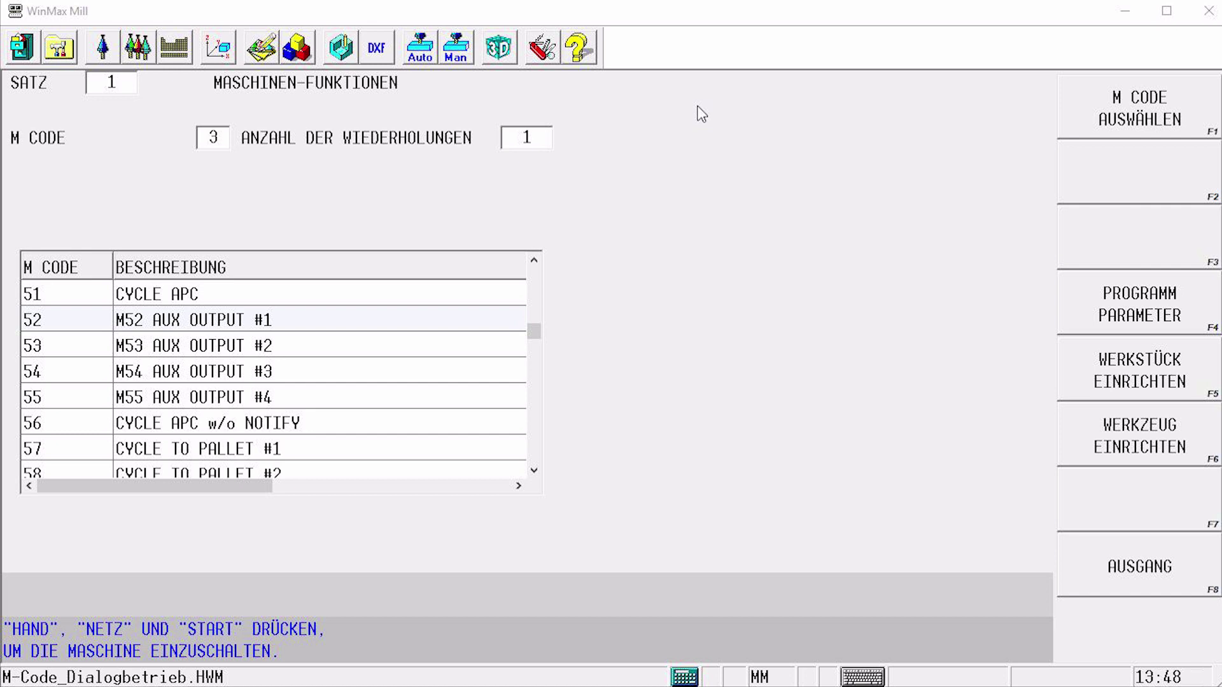
left_click(234, 319)
left_click(229, 402)
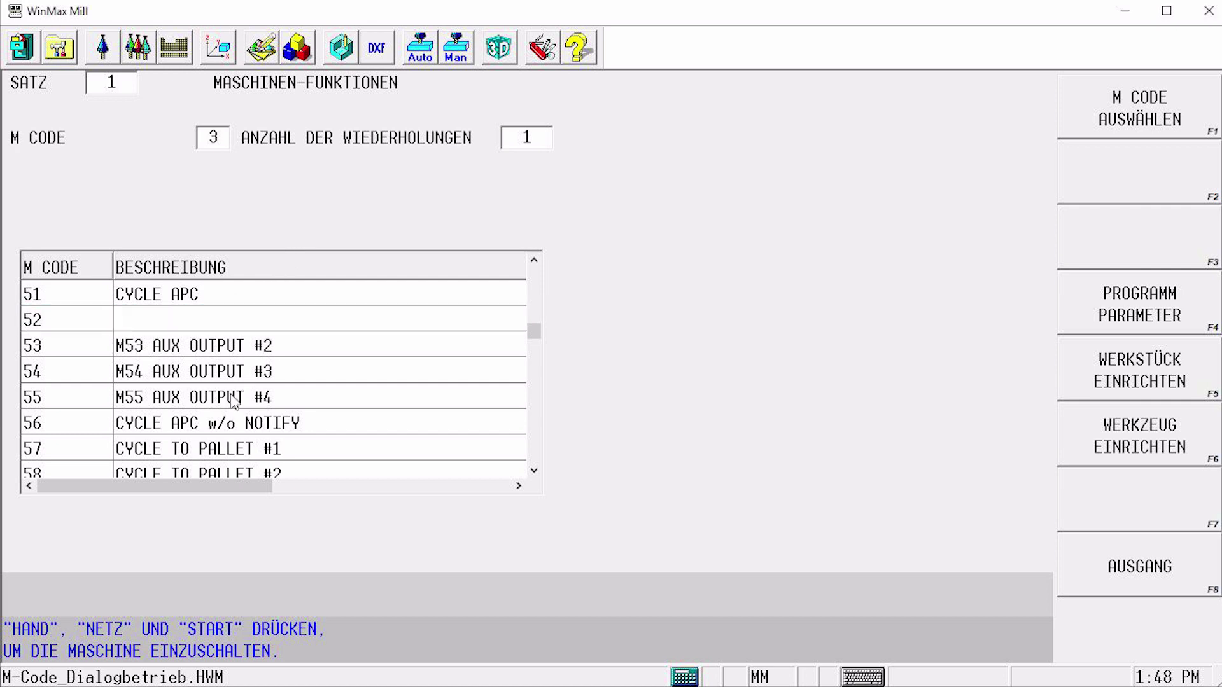
Examine the M codes for AUX OUTPUT #5 to #12, from M142 to M149, in the M code list.
scroll(327, 327, "down", 4)
scroll(332, 331, "down", 12)
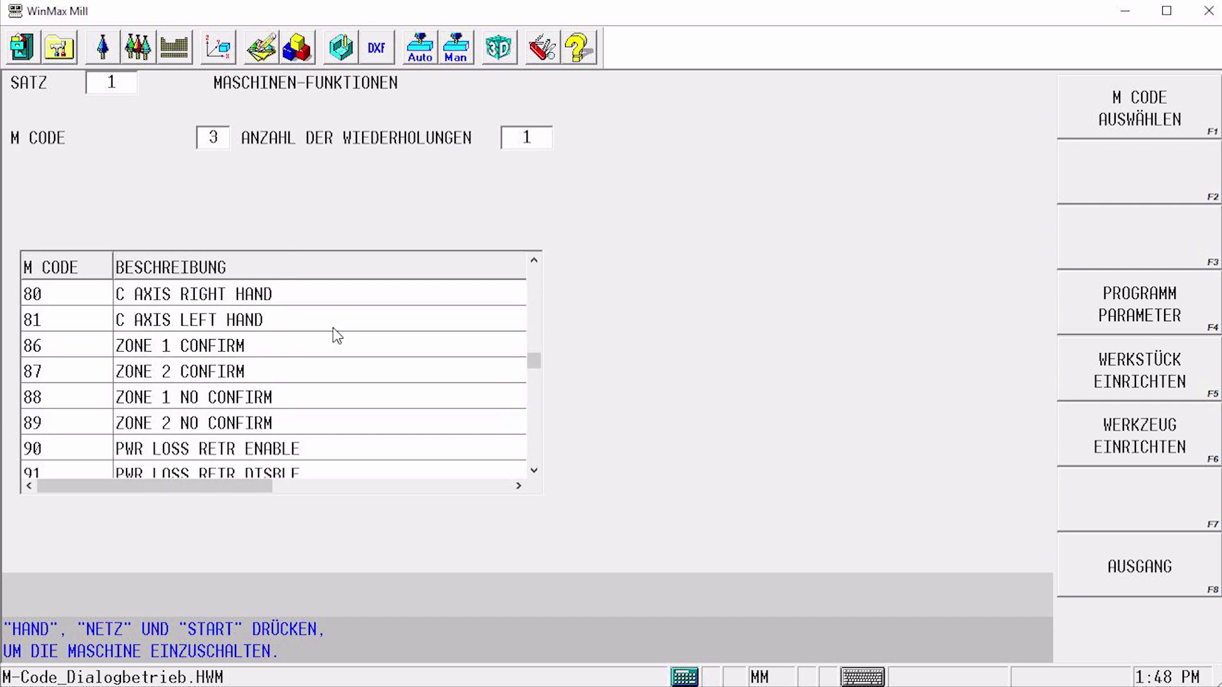
scroll(329, 331, "up", 1)
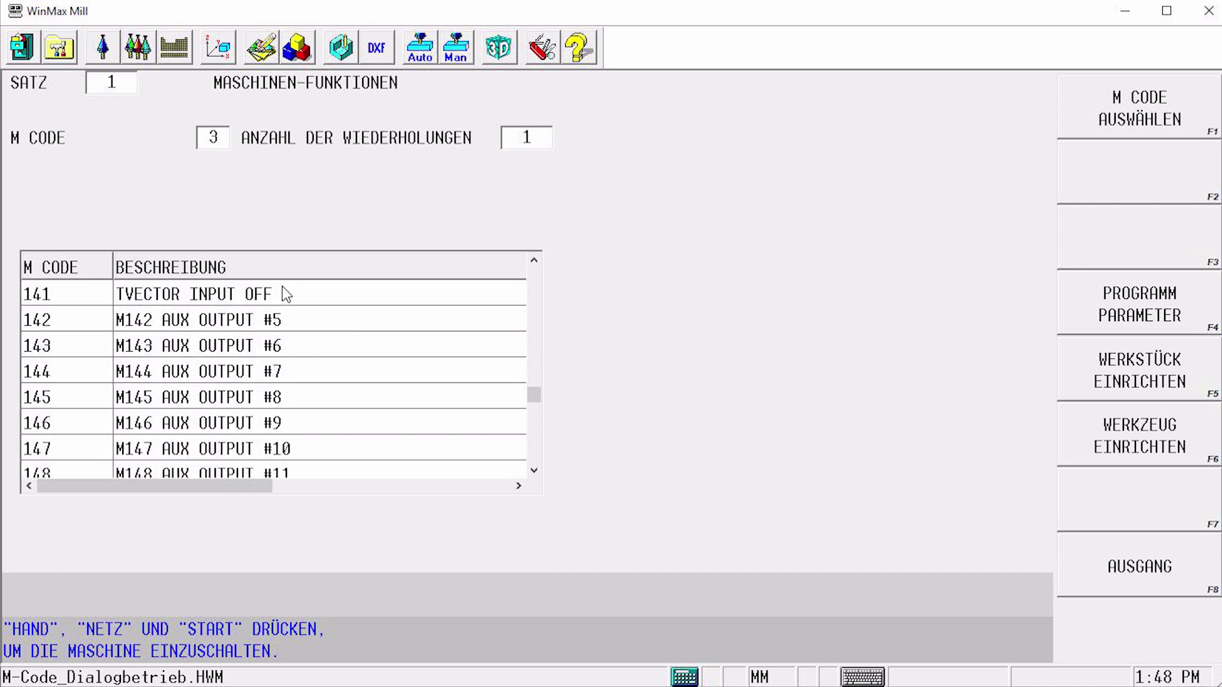
left_click(304, 321)
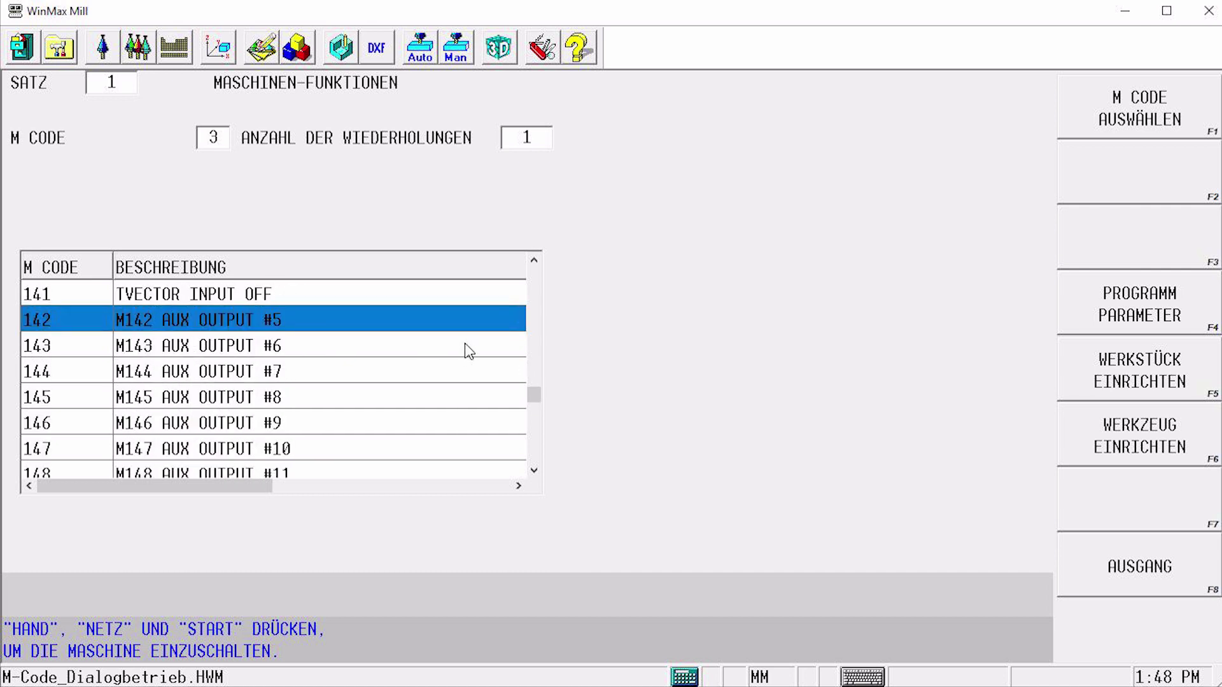
scroll(466, 344, "down", 2)
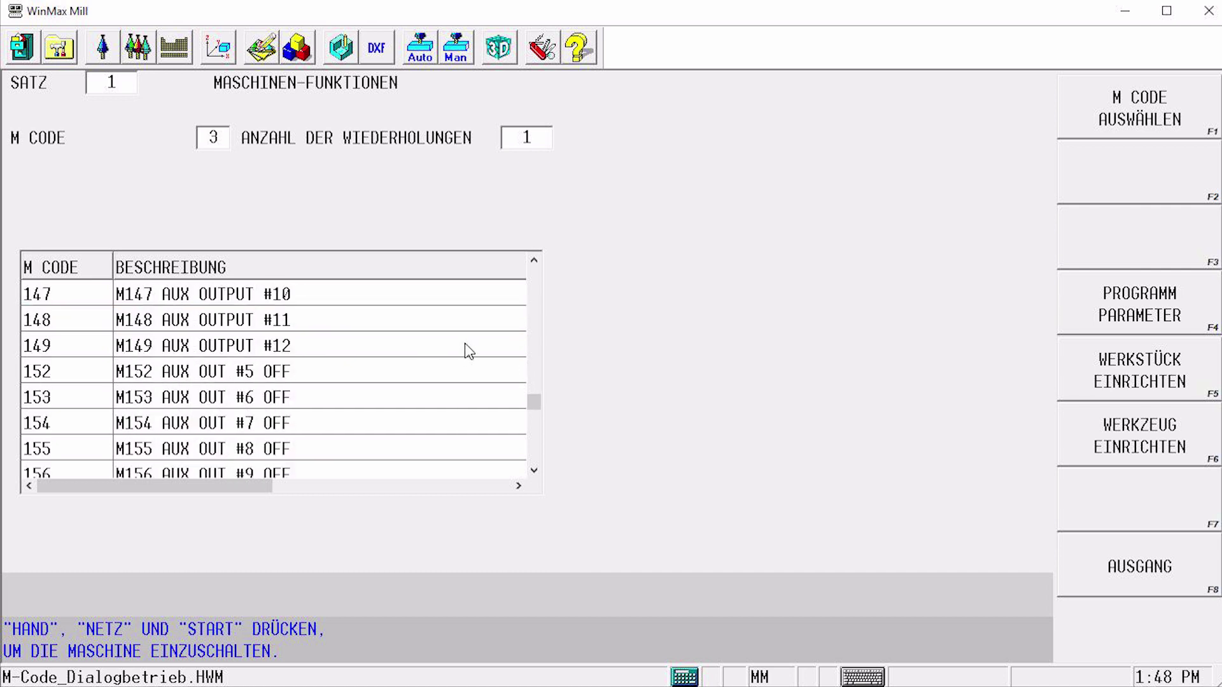
left_click(300, 345)
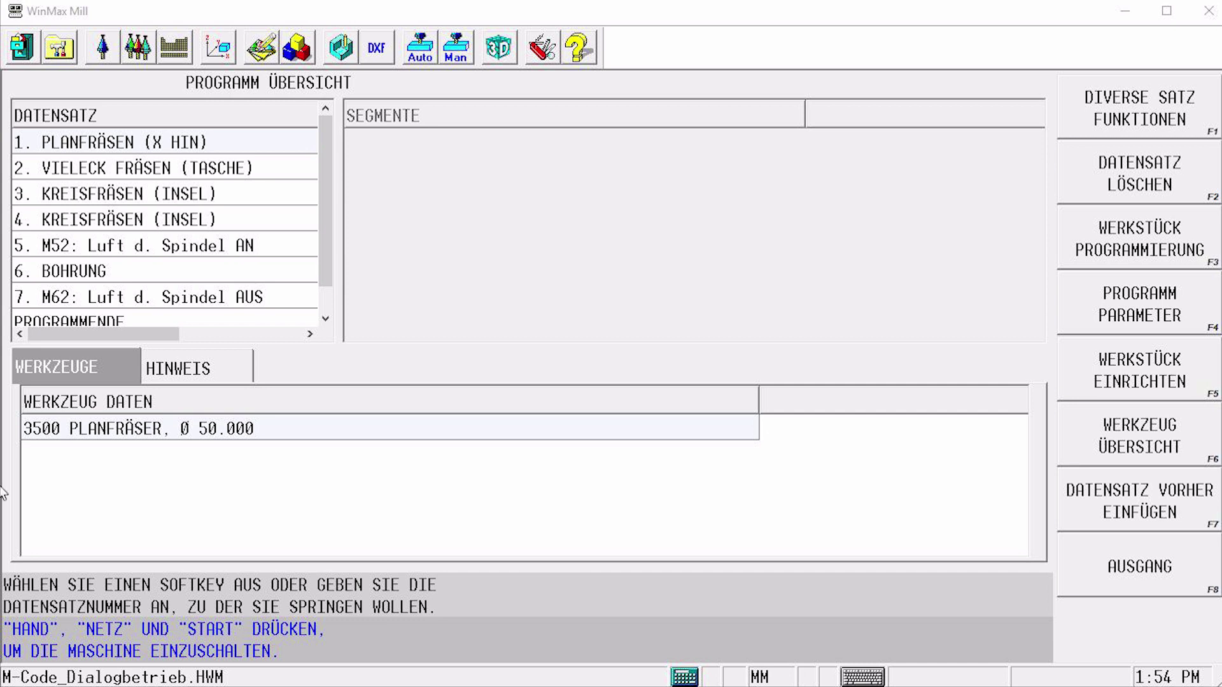
Review the M52 air-on, BOHRUNG and M62 air-off records in the program overview, and leave the overview.
left_click(141, 250)
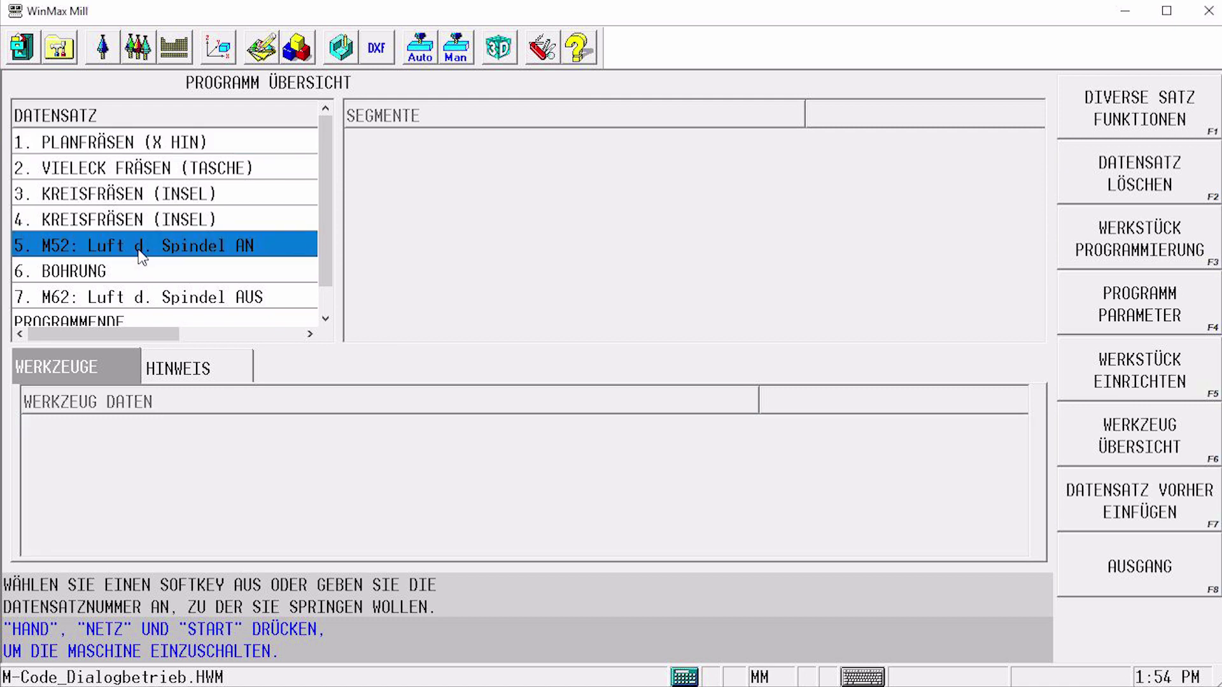
left_click(274, 267)
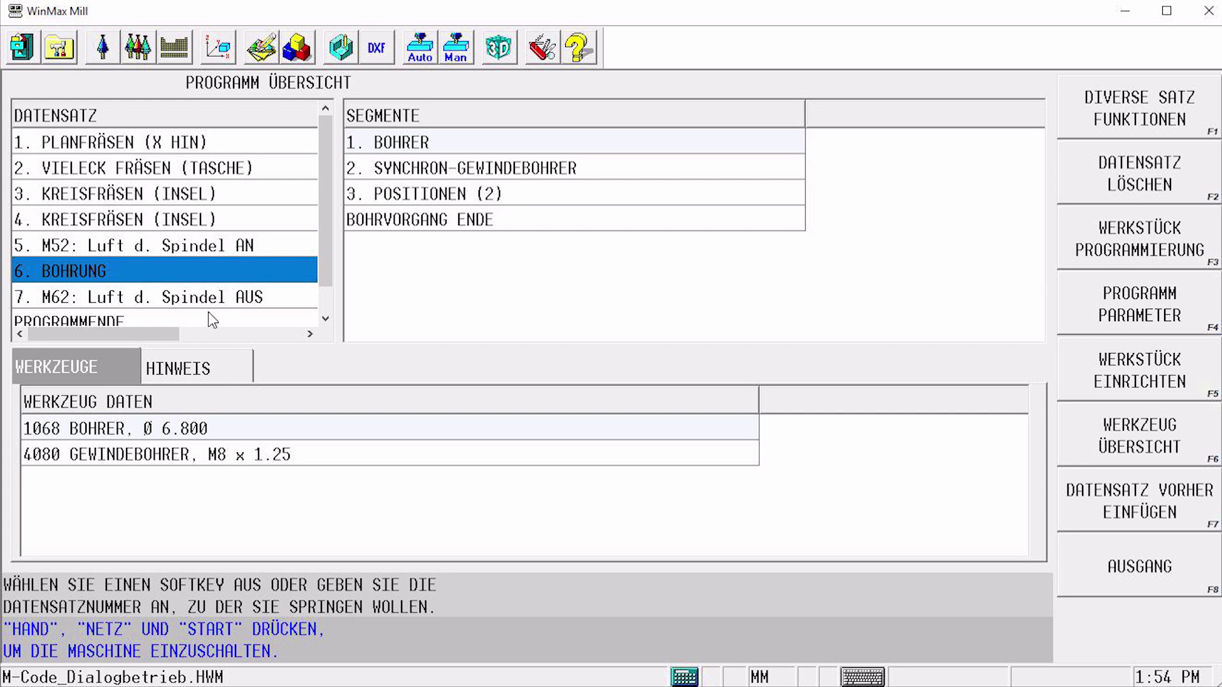
left_click(123, 303)
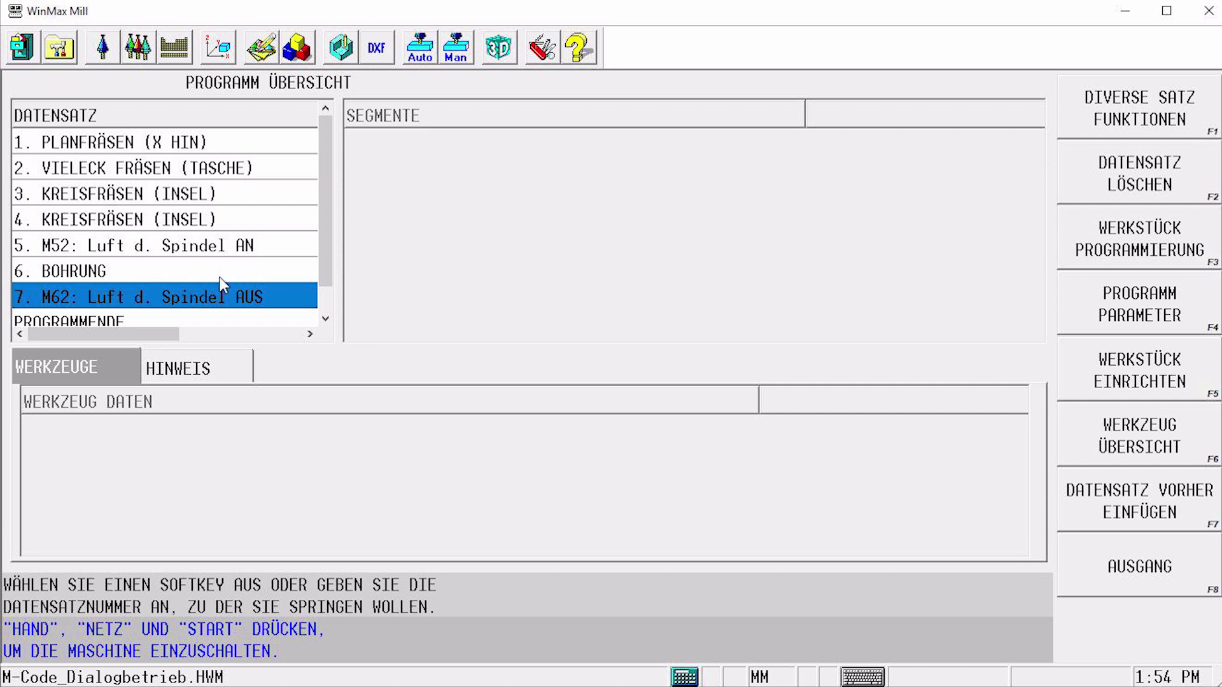
key("F8")
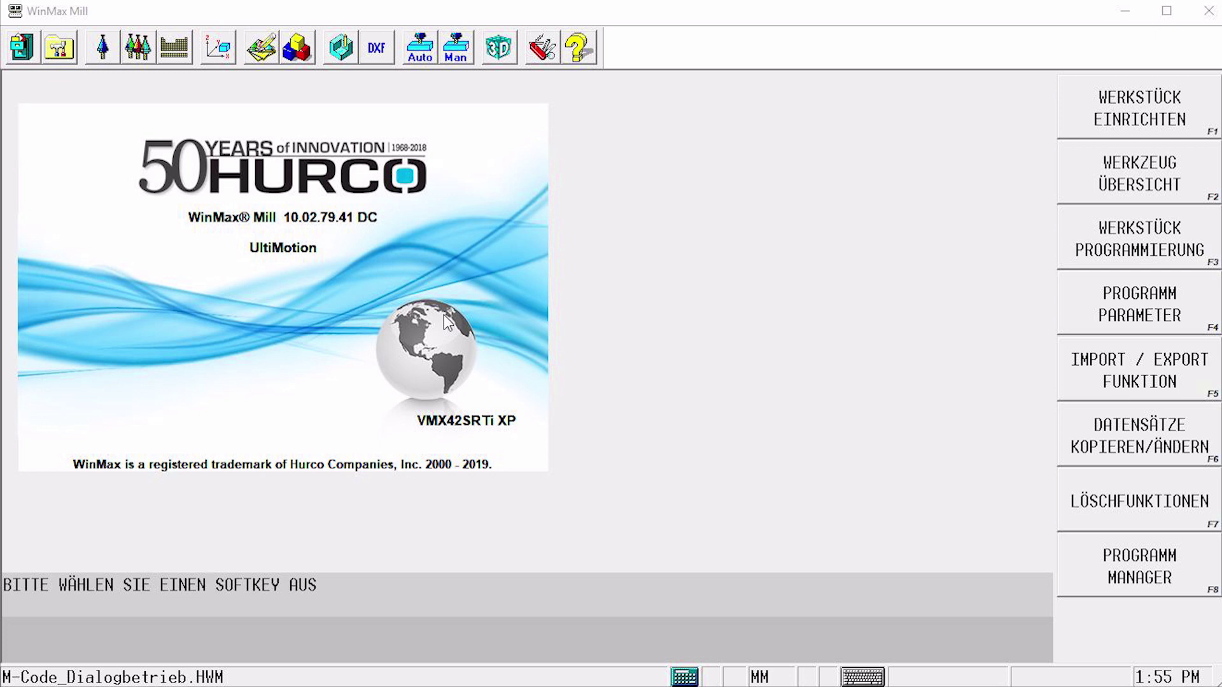
Open the additional M functions page of the machine parameters within the user settings.
left_click(544, 61)
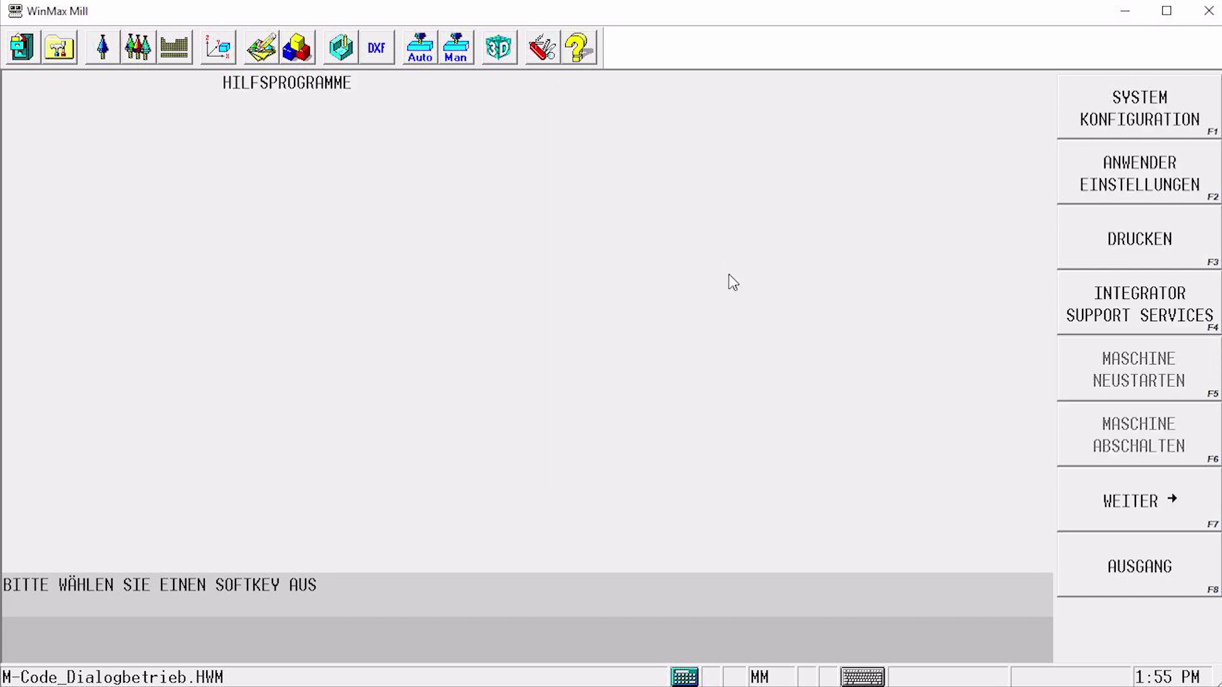
left_click(1144, 185)
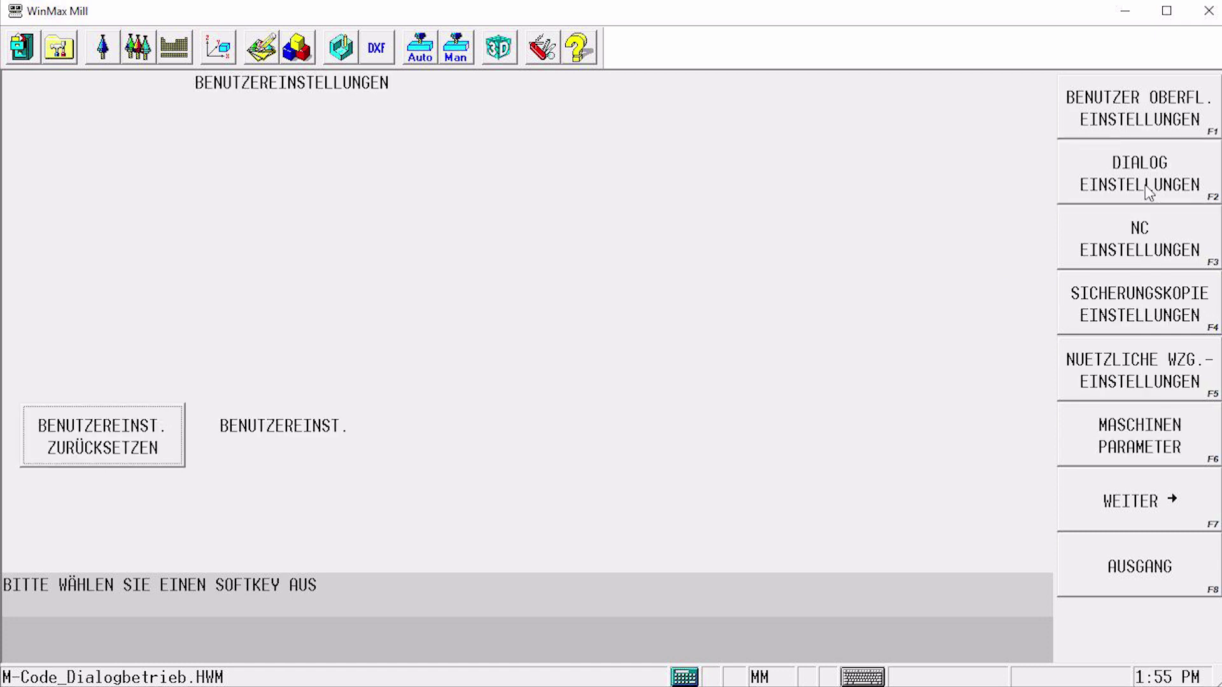
left_click(1097, 438)
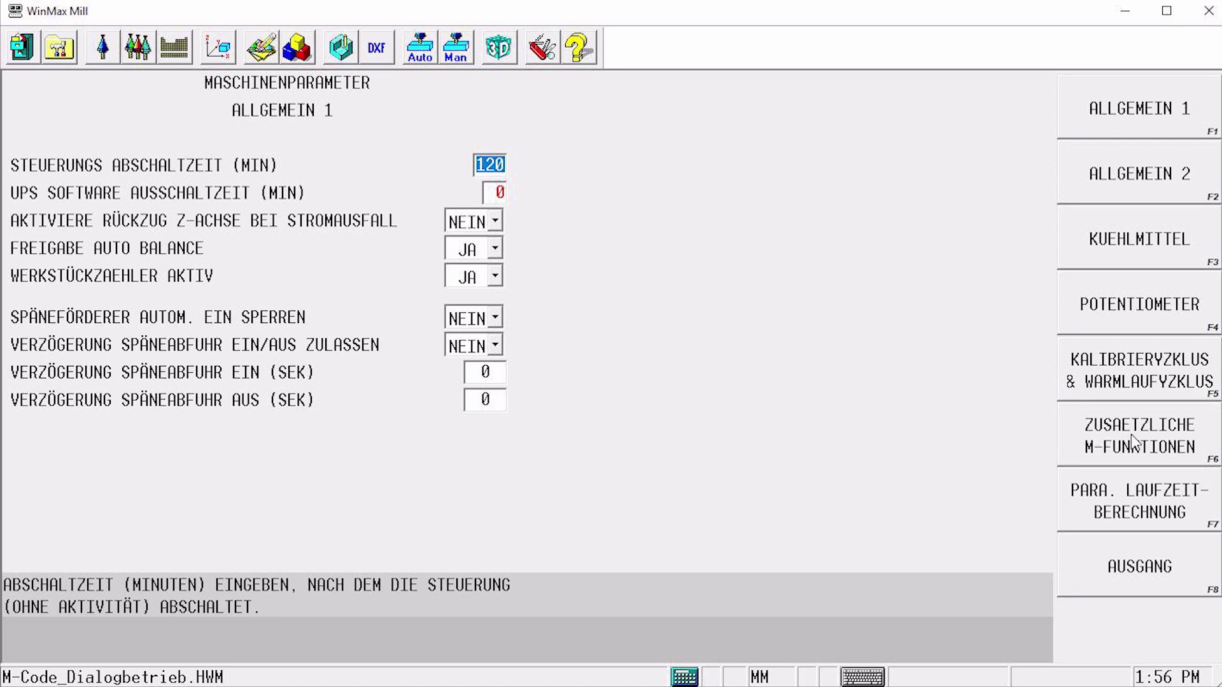
left_click(1153, 444)
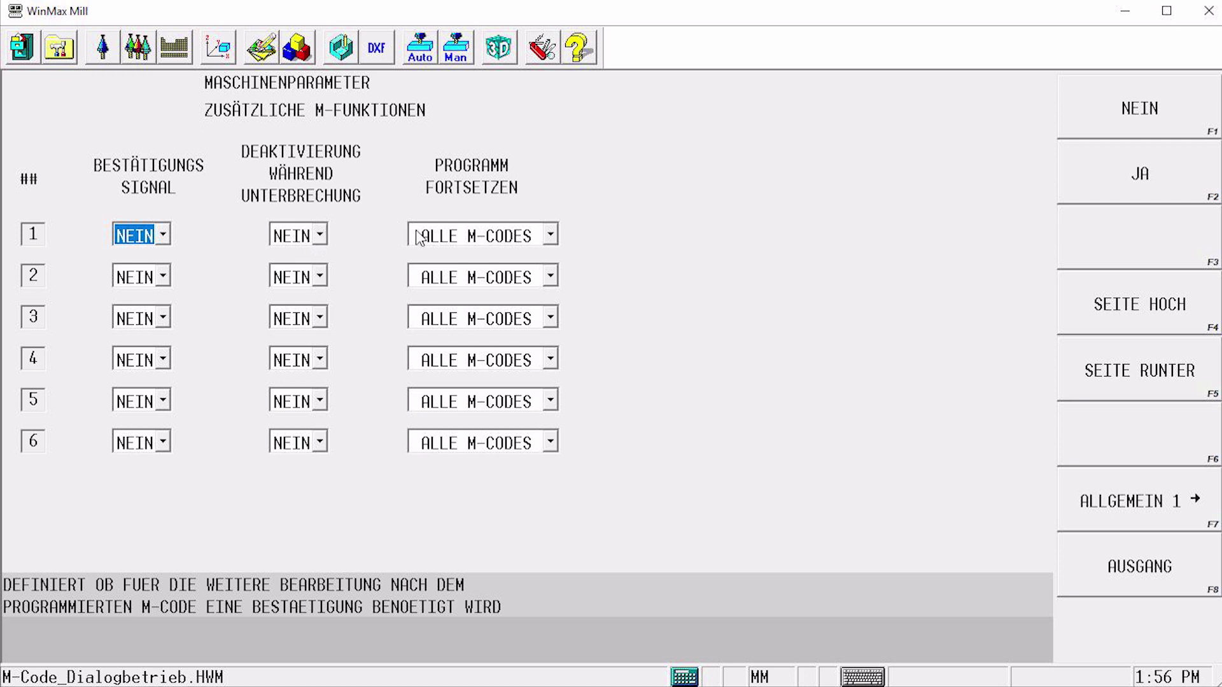
Examine the PROGRAMM FORTSETZEN options for M function 1 and show the settings for functions 7 to 12.
left_click(551, 238)
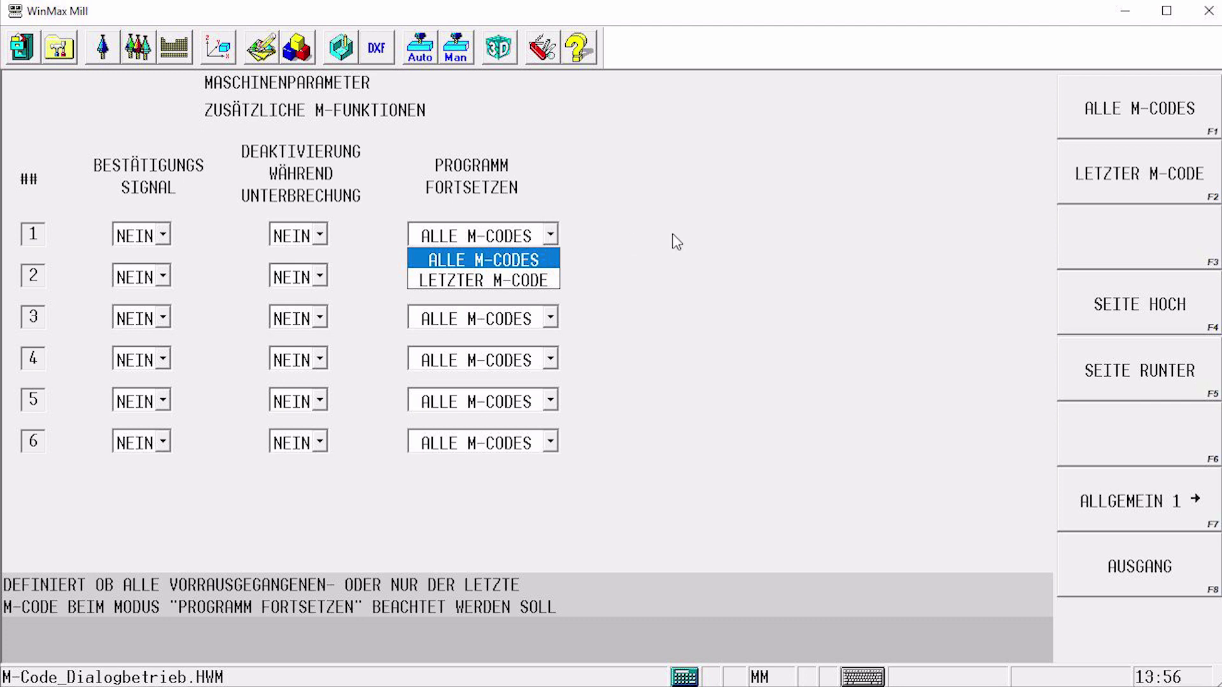
key("Return")
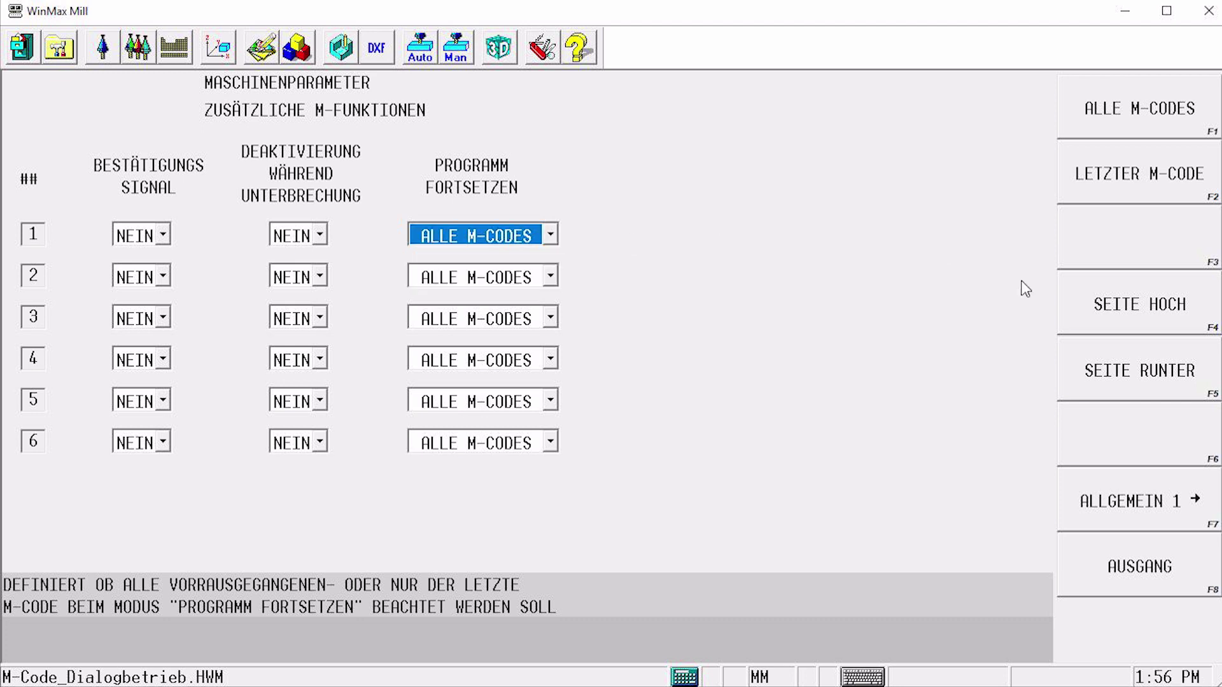
left_click(1125, 378)
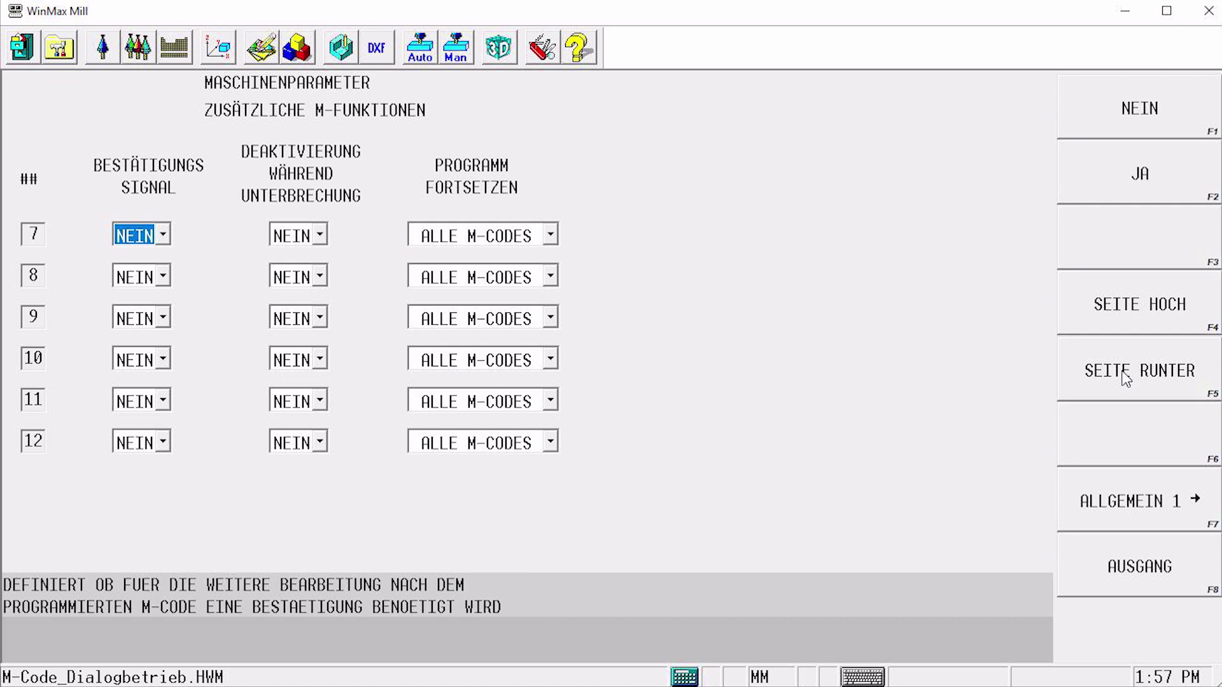